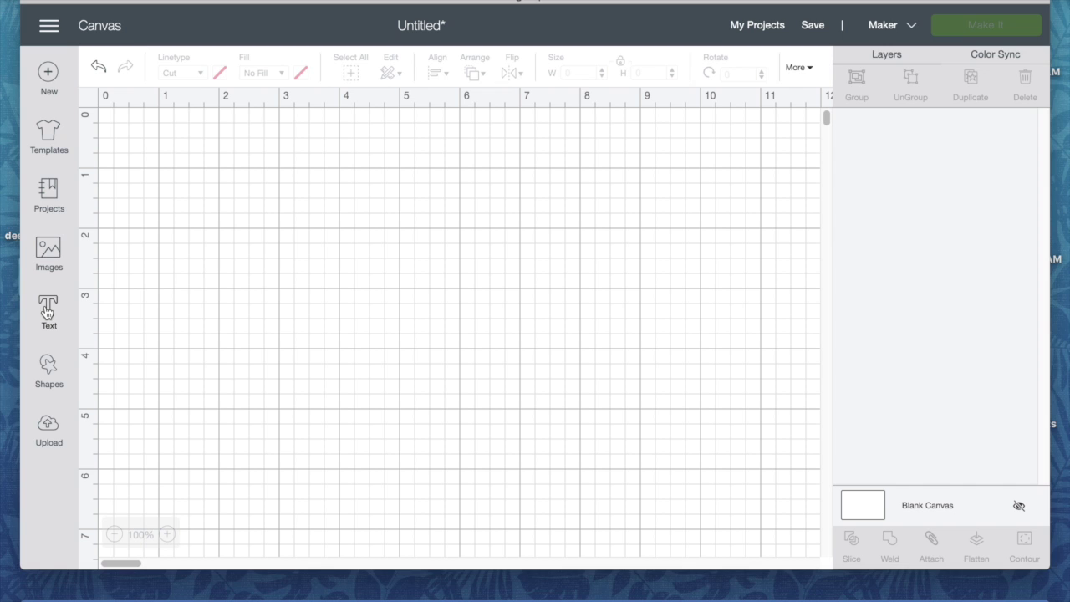
# Step: Add the text "My" in the Agent Q font and move it to the upper part of the canvas
pyautogui.click(48, 312)
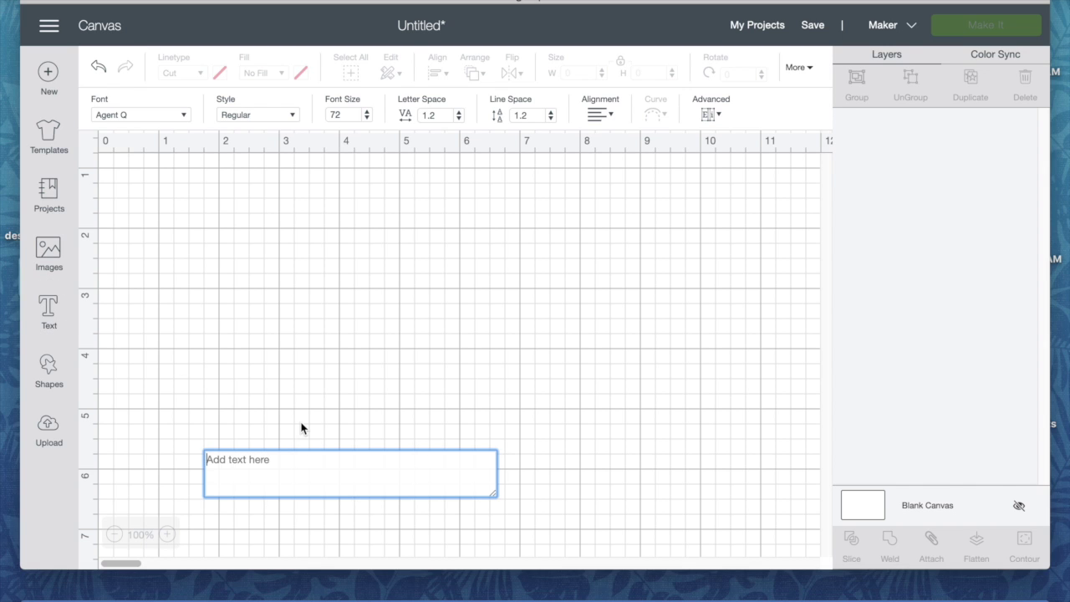
pyautogui.click(183, 115)
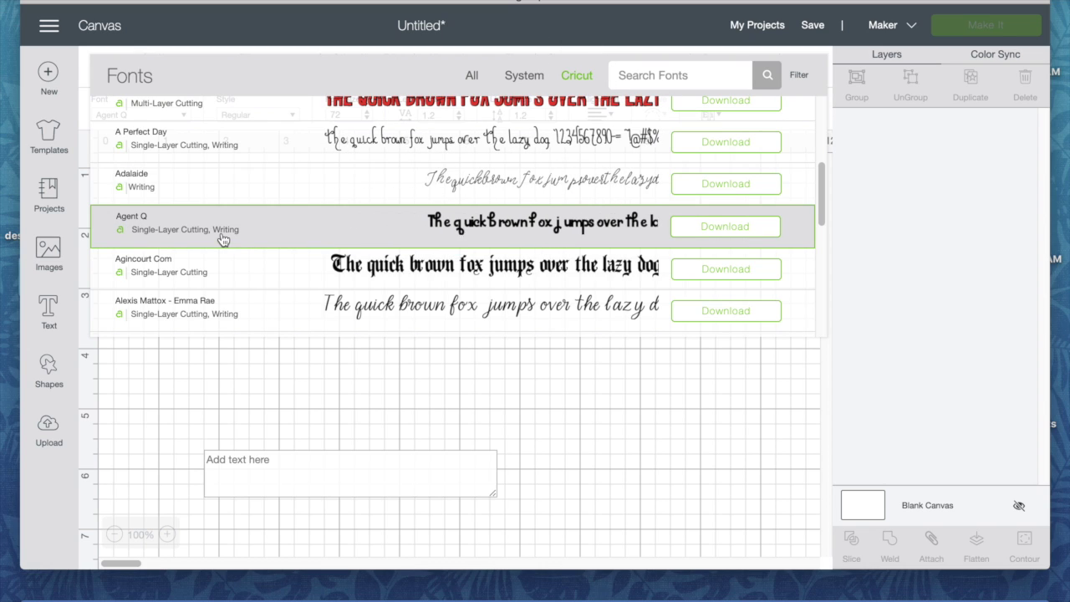
pyautogui.click(156, 228)
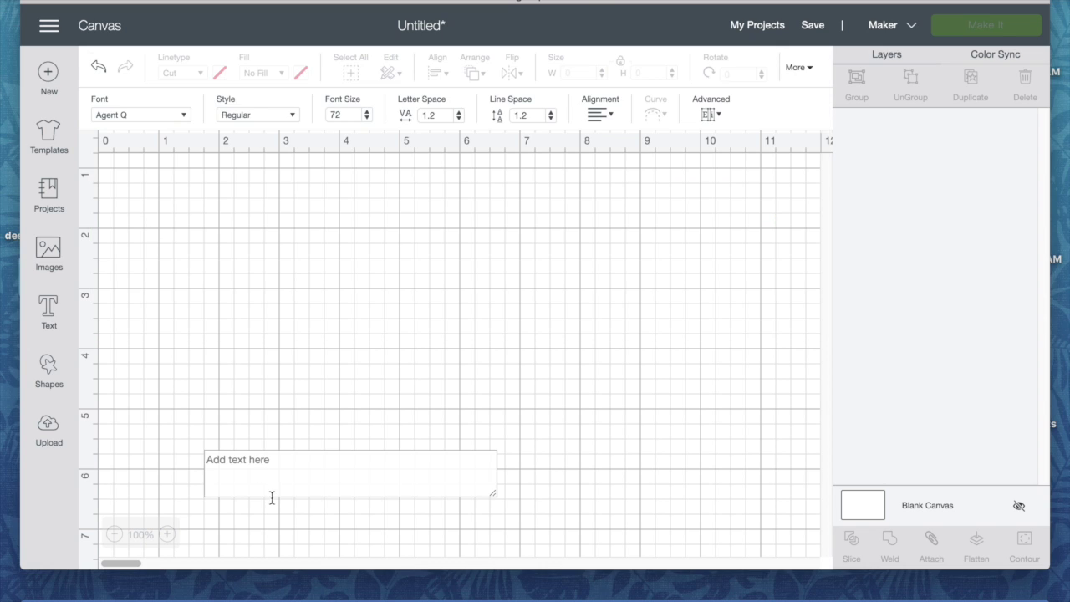
pyautogui.click(259, 474)
pyautogui.write('My')
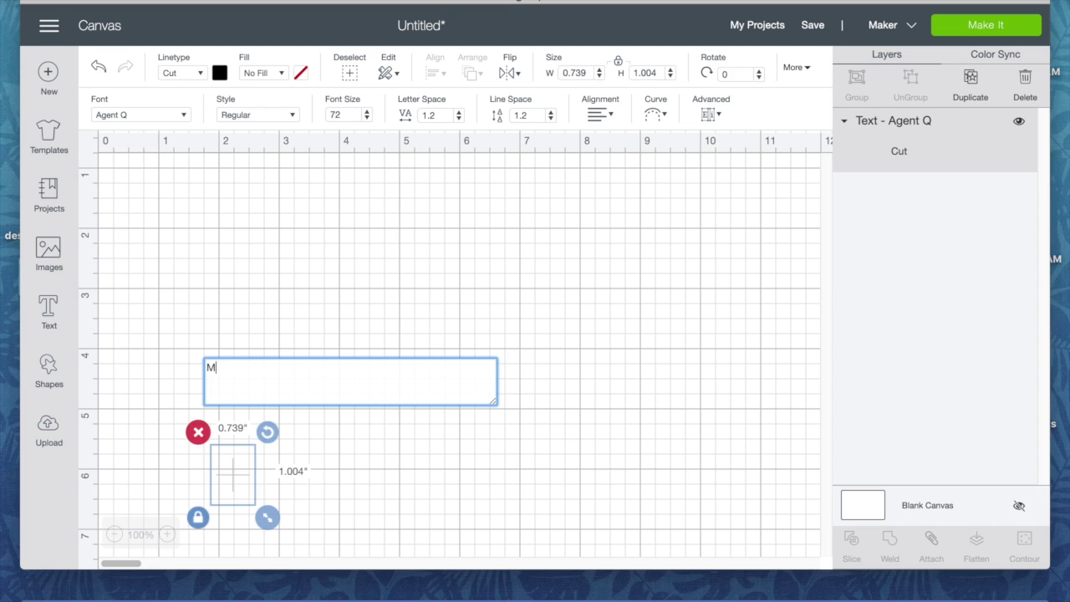
pyautogui.moveTo(243, 483); pyautogui.dragTo(307, 197)
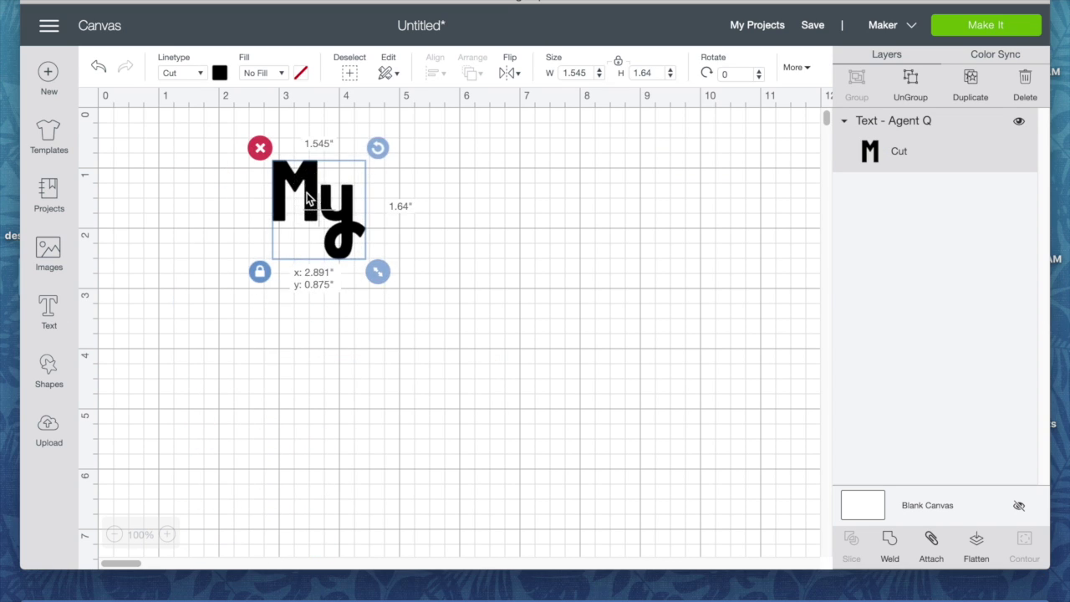
pyautogui.click(275, 351)
pyautogui.click(49, 311)
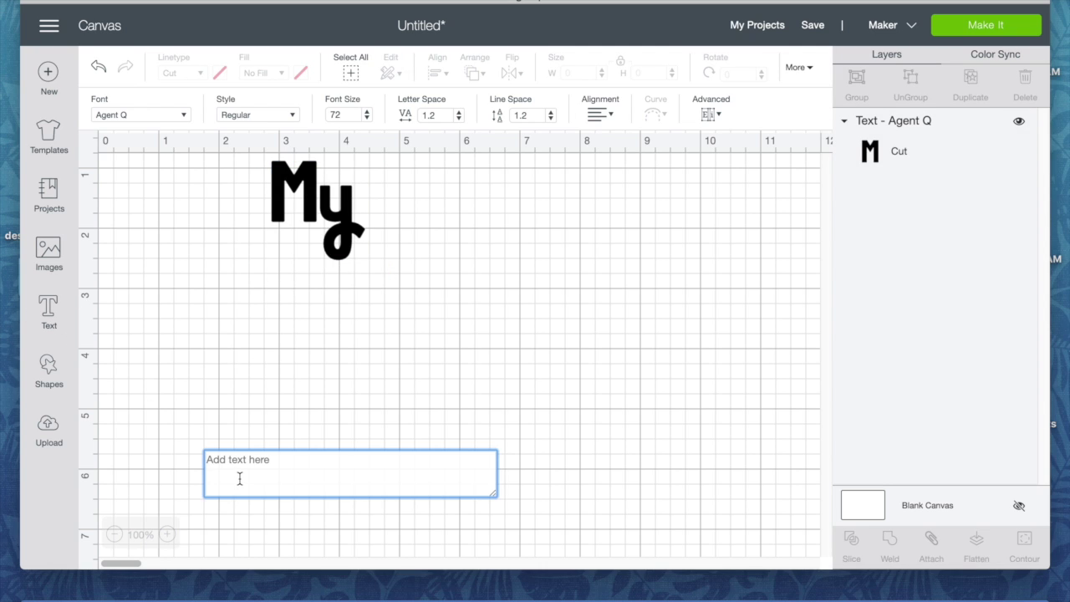
pyautogui.write('stuff')
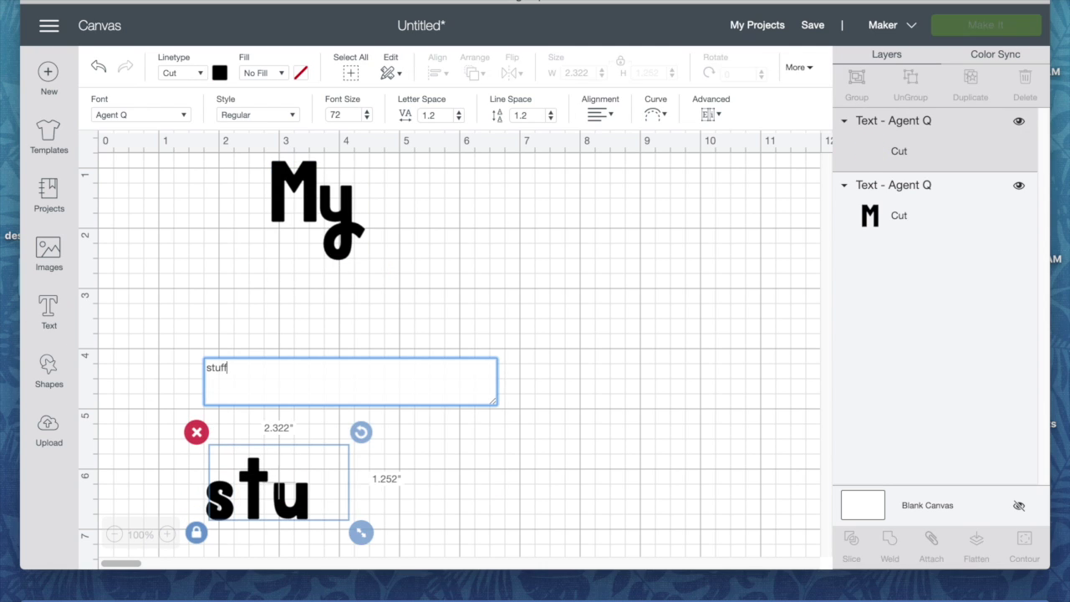
pyautogui.click(504, 434)
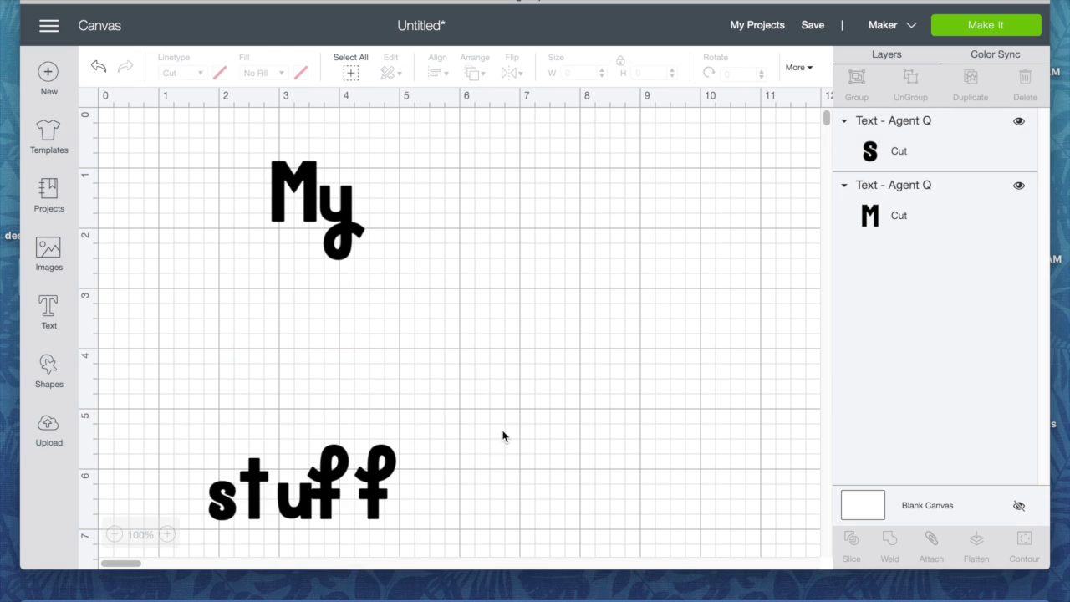
pyautogui.moveTo(286, 506); pyautogui.dragTo(412, 315)
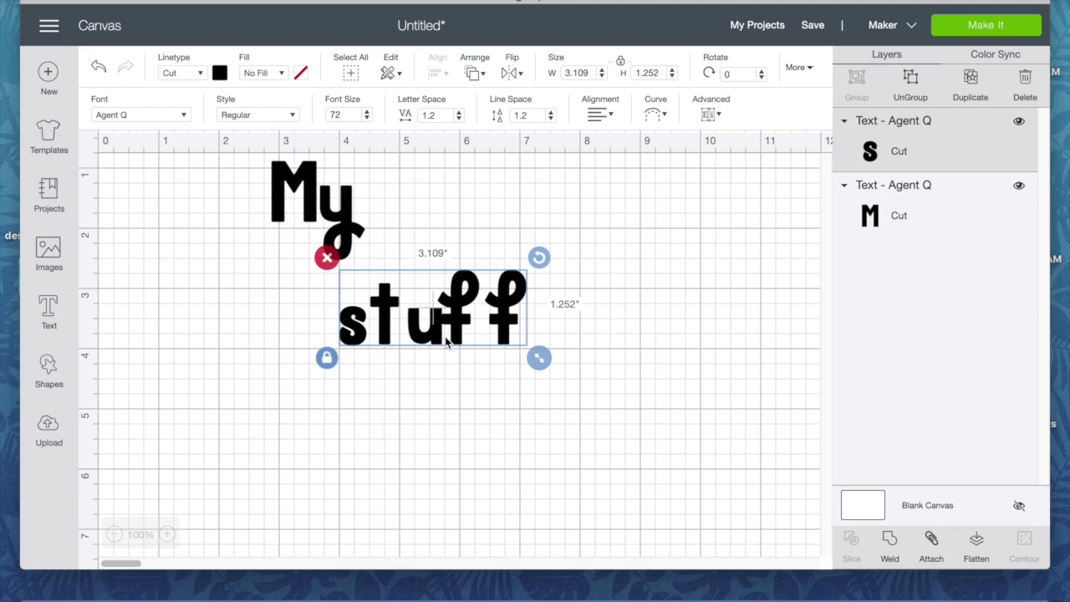
pyautogui.press('Delete')
# Step: Add a separate text "stu" in Agent Q and place it below and to the left of "My"
pyautogui.click(48, 316)
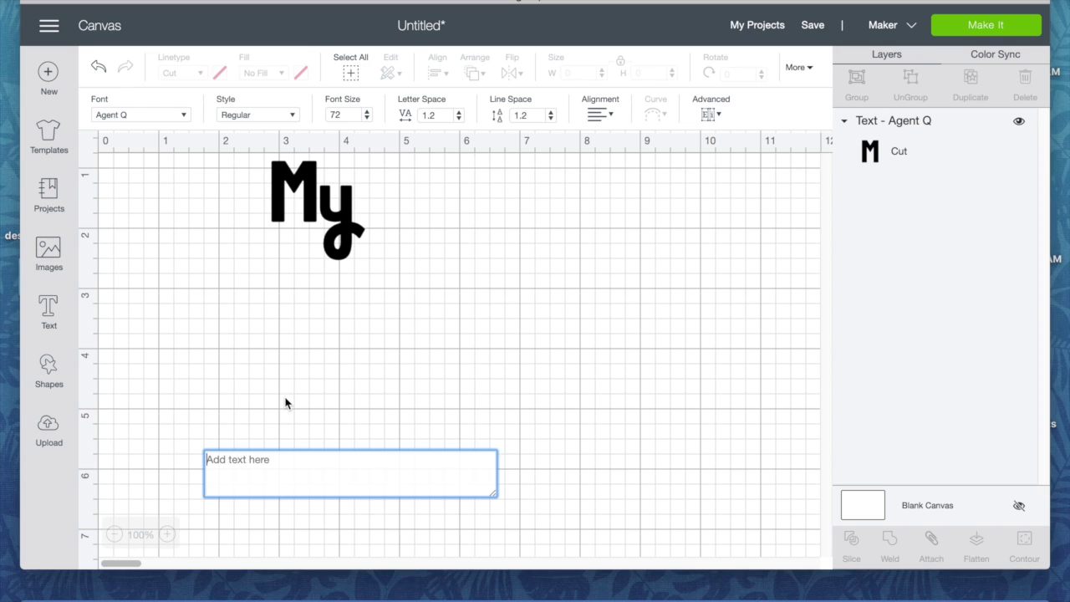
pyautogui.write('stu')
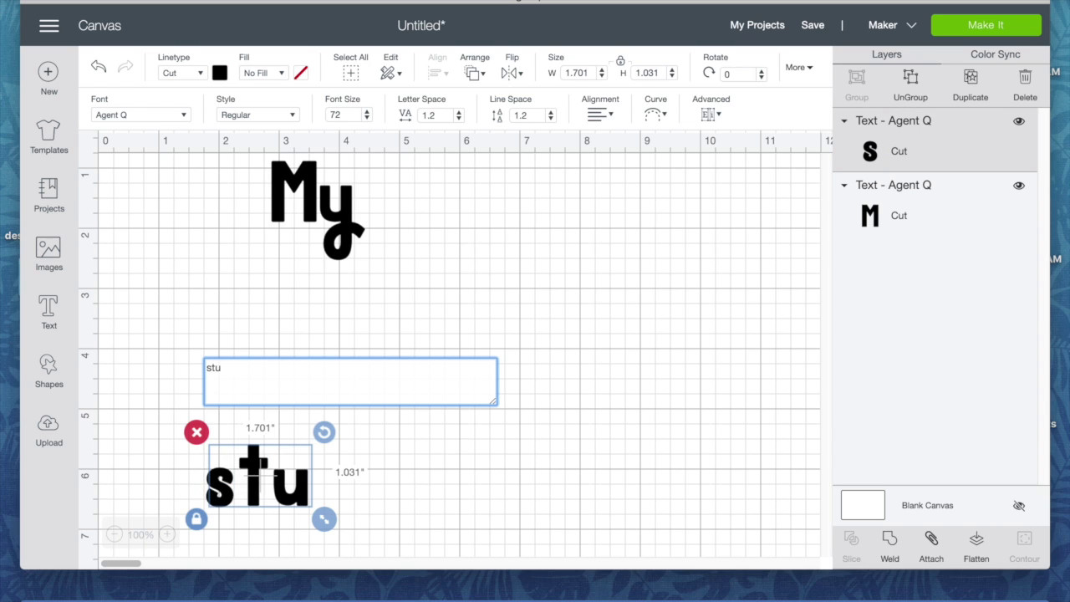
pyautogui.moveTo(259, 505); pyautogui.dragTo(210, 354)
# Step: Add a separate text "ff" and place it directly after "stu", closing the gap to spell "stuff"
pyautogui.click(48, 312)
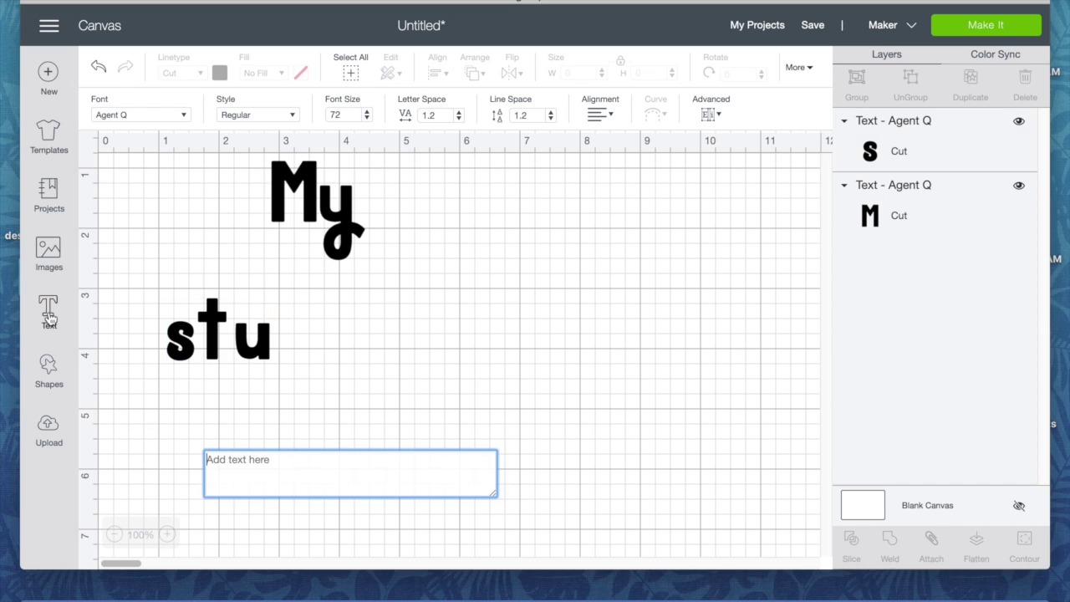
pyautogui.write('ff')
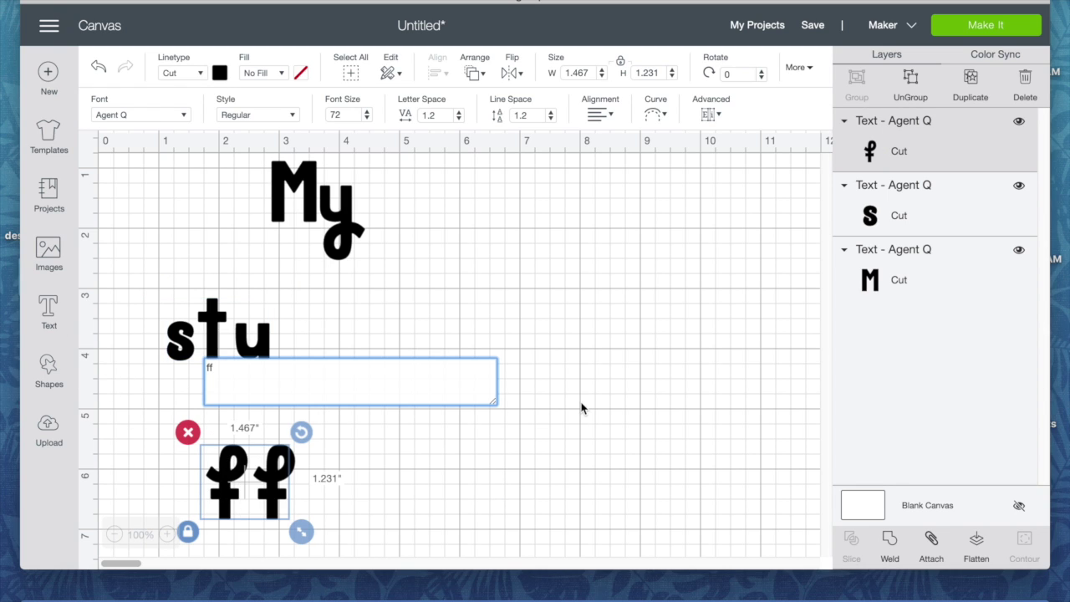
pyautogui.click(573, 410)
pyautogui.moveTo(260, 499); pyautogui.dragTo(339, 335)
pyautogui.click(317, 428)
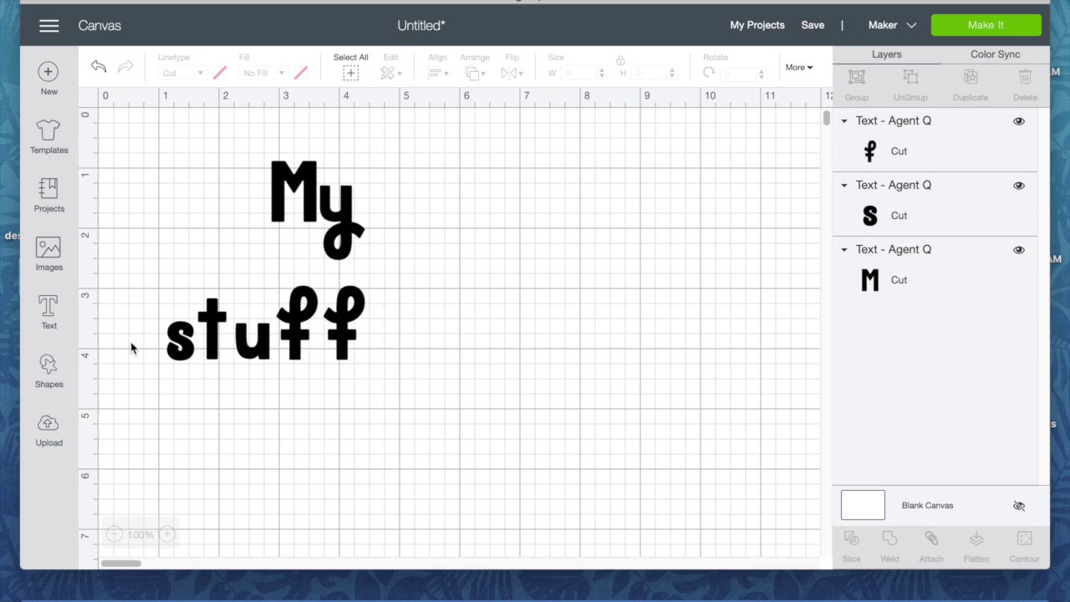
# Step: Align the bottoms of the "stu" and "ff" texts and group them into one word
pyautogui.moveTo(121, 296); pyautogui.dragTo(377, 378)
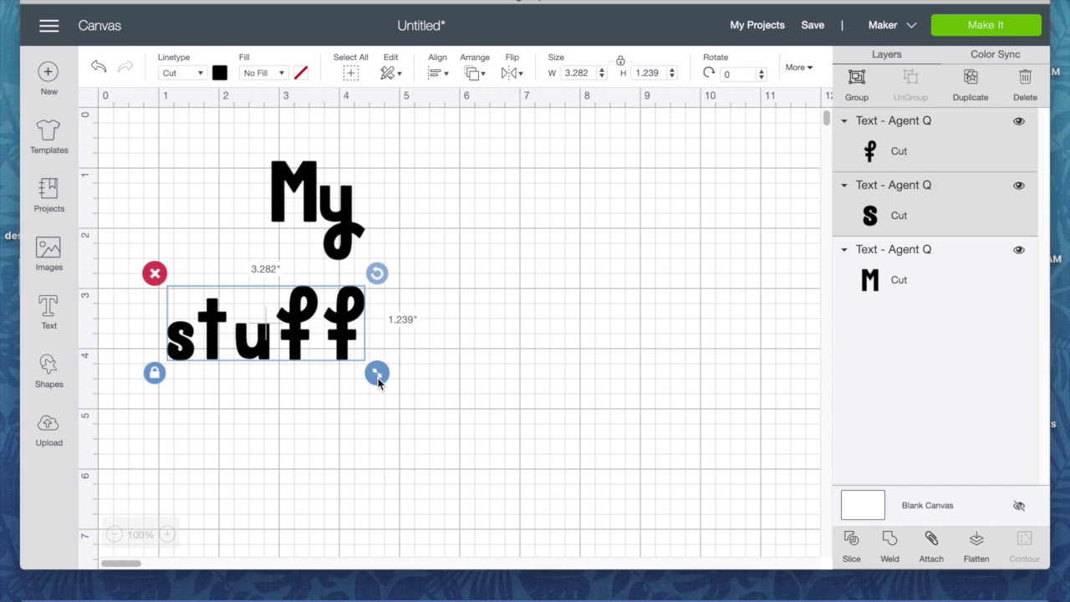
pyautogui.click(448, 75)
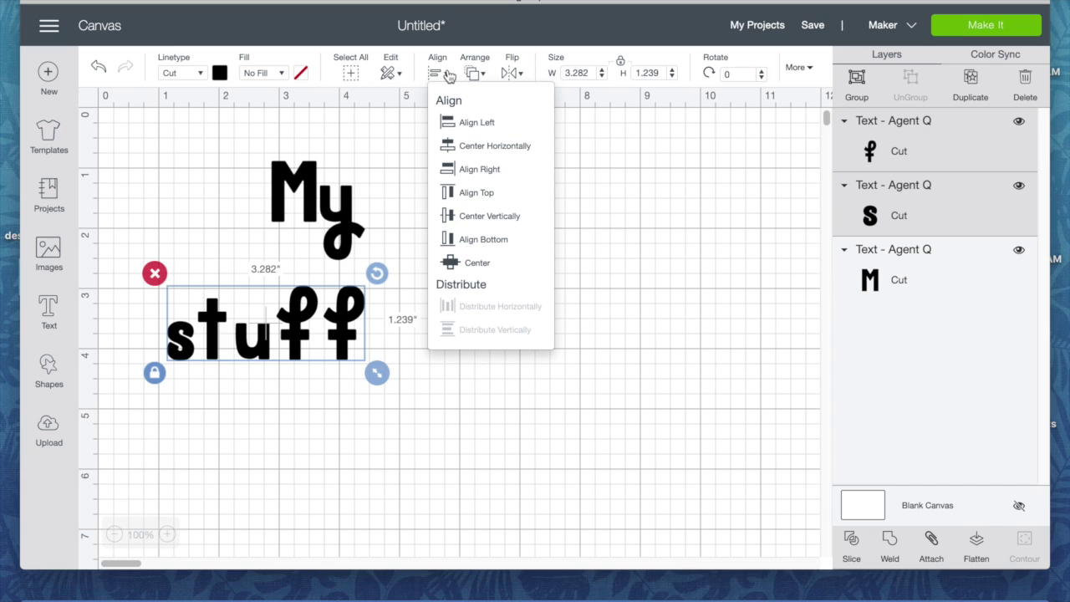
pyautogui.click(479, 239)
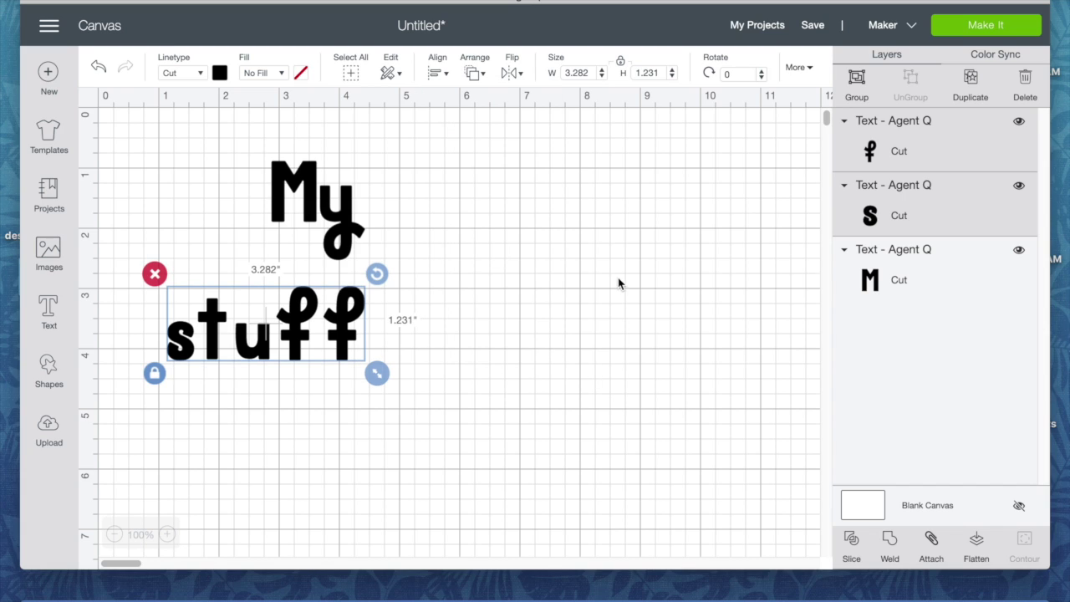
pyautogui.click(857, 80)
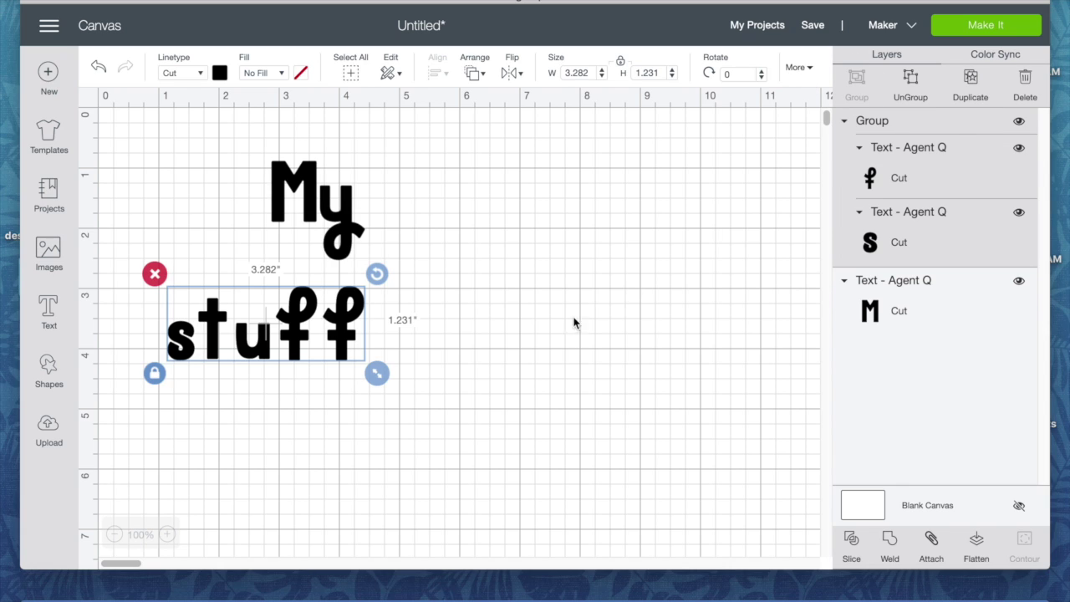
# Step: Move the "stuff" group up under "My" so the tail of the y sits between its letters, and group both words
pyautogui.click(261, 351)
pyautogui.moveTo(261, 351); pyautogui.dragTo(360, 295)
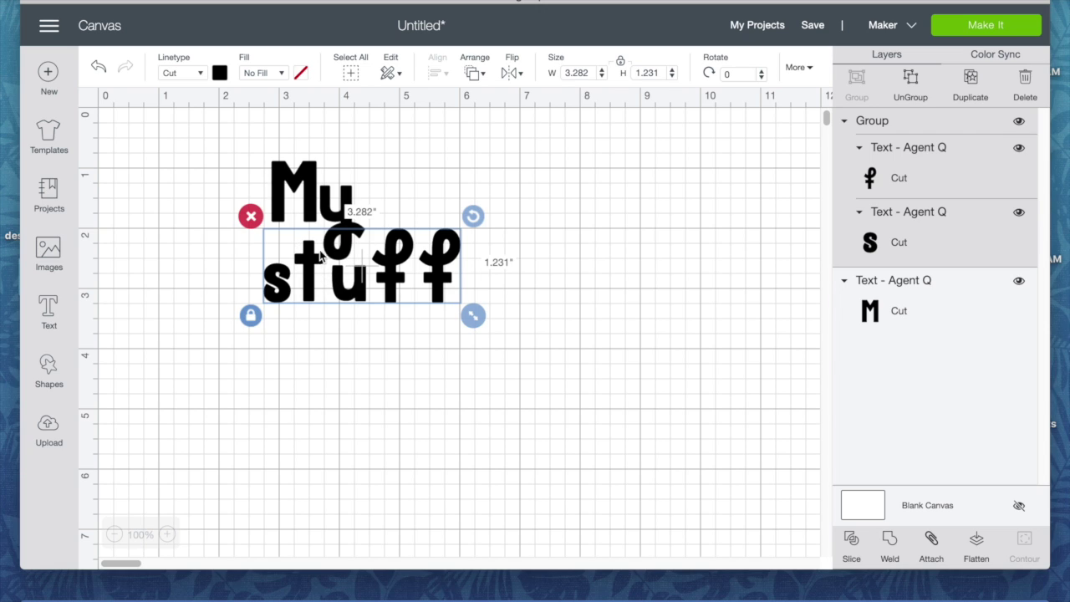
pyautogui.click(342, 338)
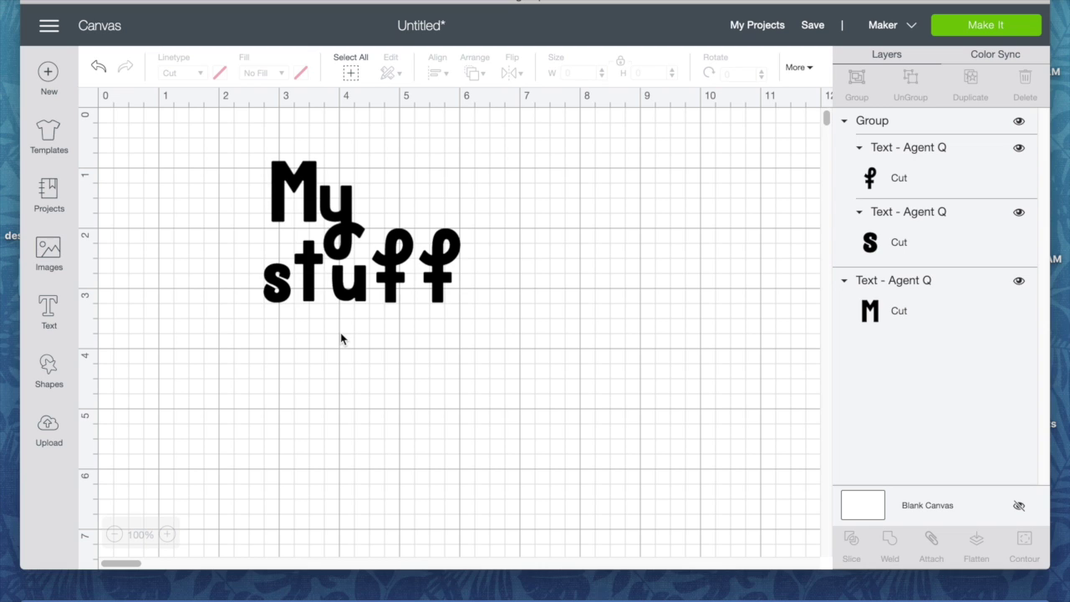
pyautogui.moveTo(215, 135); pyautogui.dragTo(481, 359)
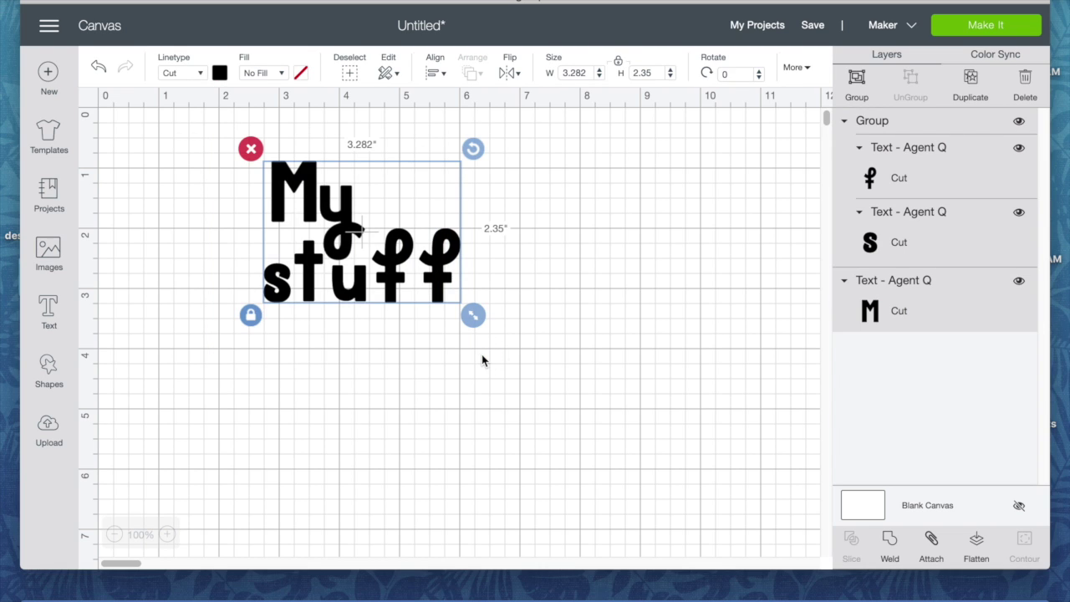
pyautogui.click(856, 85)
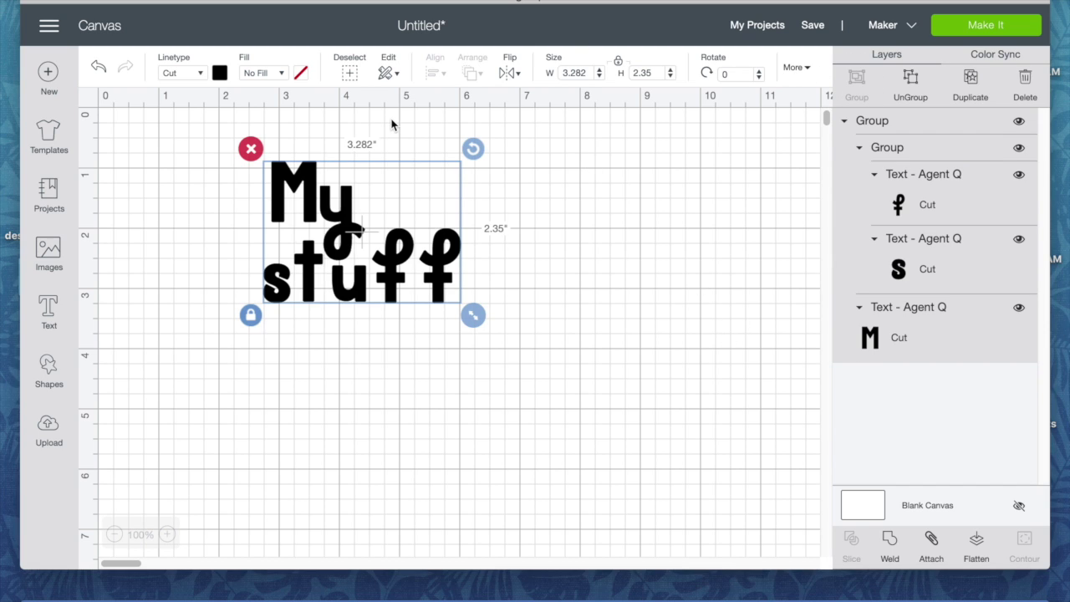
# Step: Insert a circle over the text and enlarge it to about 4.26 inches in diameter
pyautogui.click(47, 371)
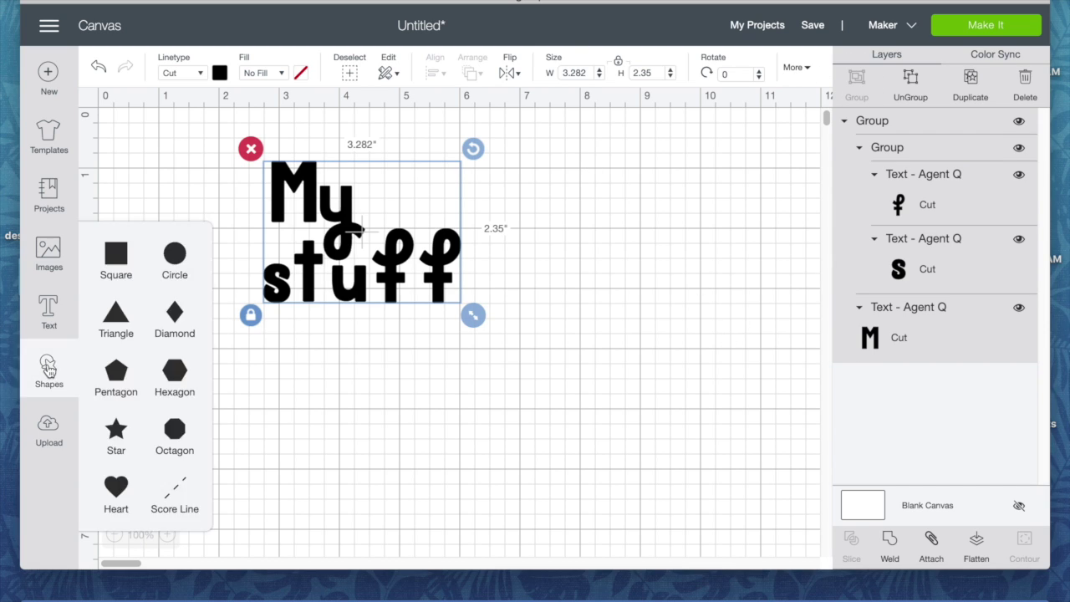
pyautogui.click(175, 260)
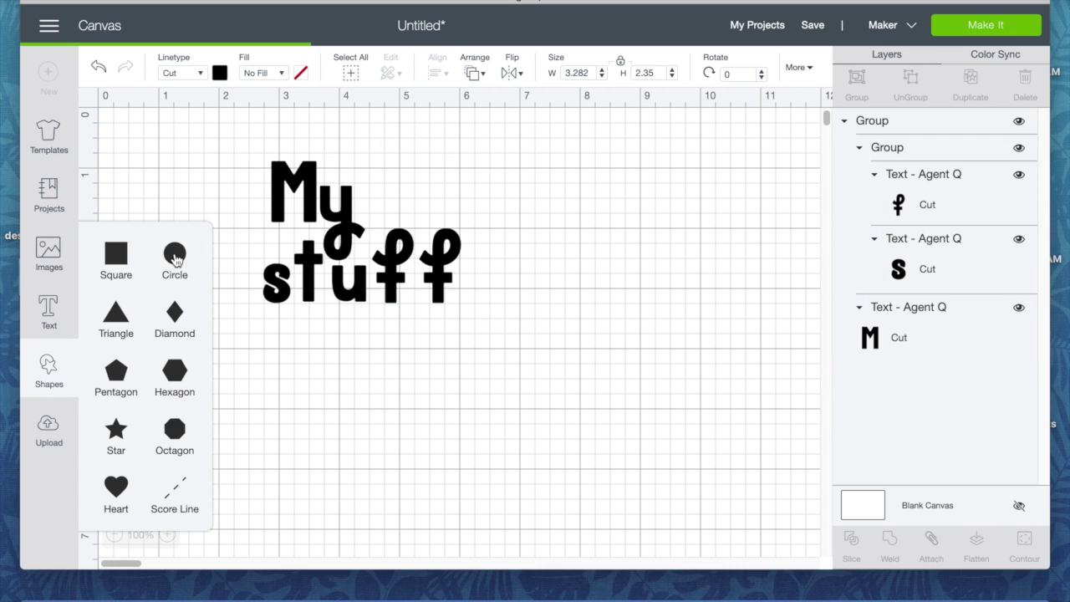
pyautogui.moveTo(303, 296); pyautogui.dragTo(311, 230)
pyautogui.moveTo(423, 338); pyautogui.dragTo(494, 429)
pyautogui.click(597, 294)
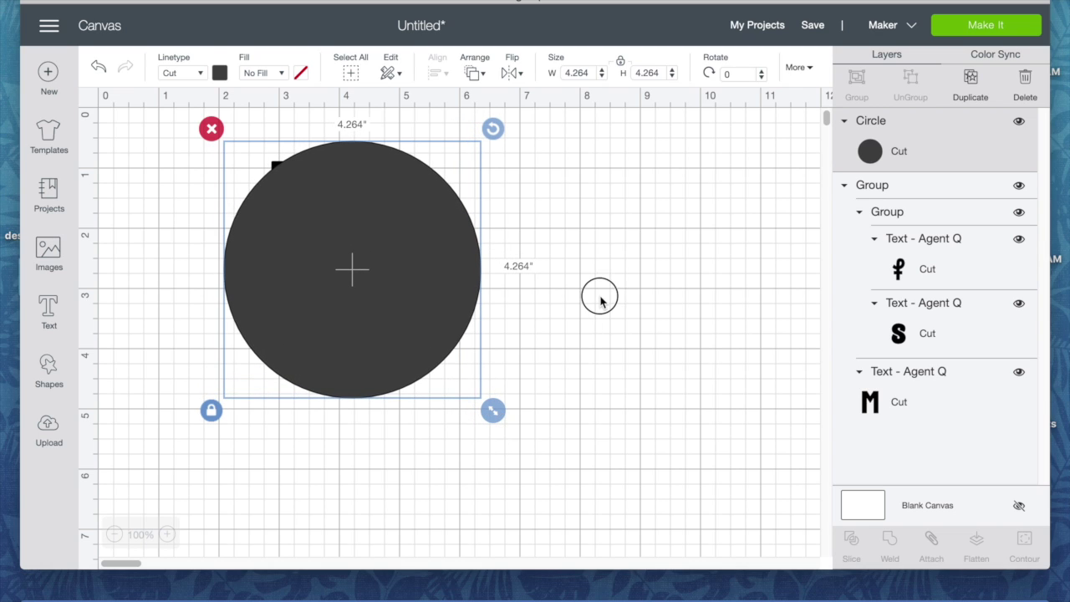
# Step: Send the circle to the back behind the "My stuff" text and shift it slightly down and to the right
pyautogui.click(431, 262)
pyautogui.click(476, 74)
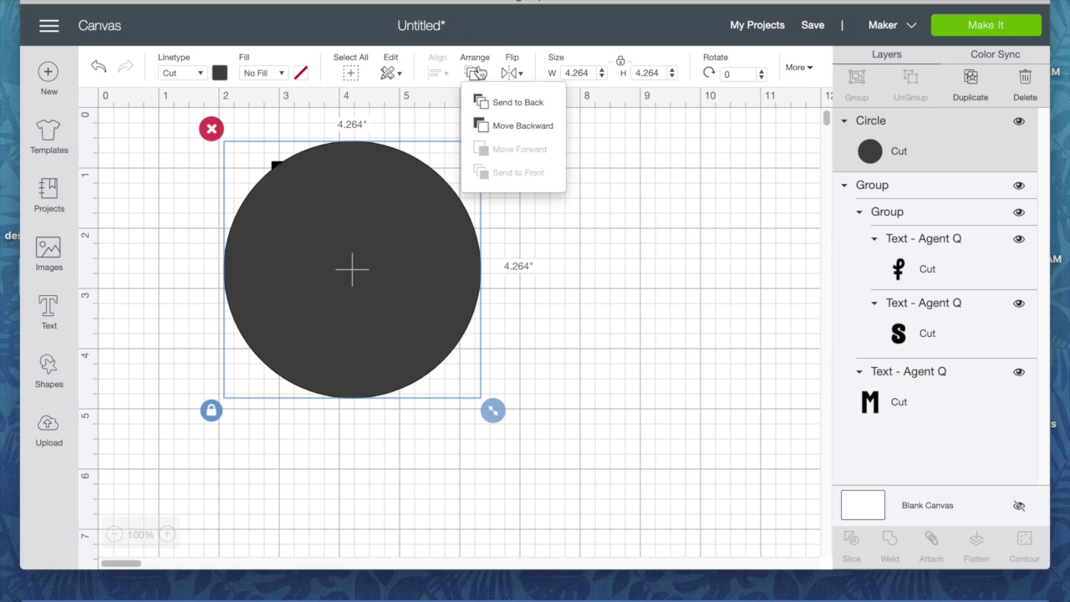
pyautogui.click(482, 103)
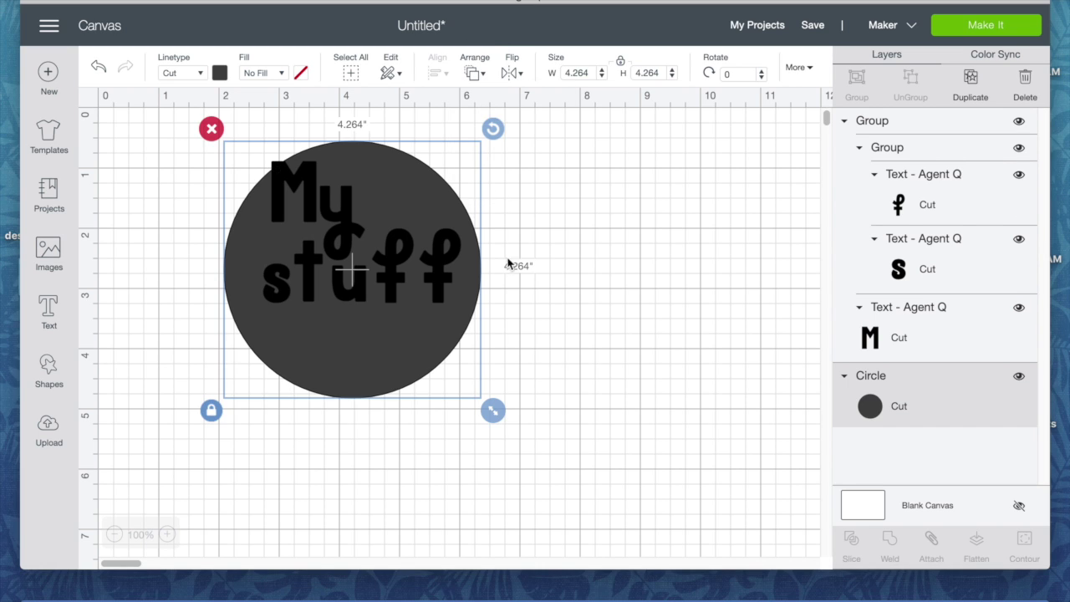
pyautogui.moveTo(414, 177); pyautogui.dragTo(414, 151)
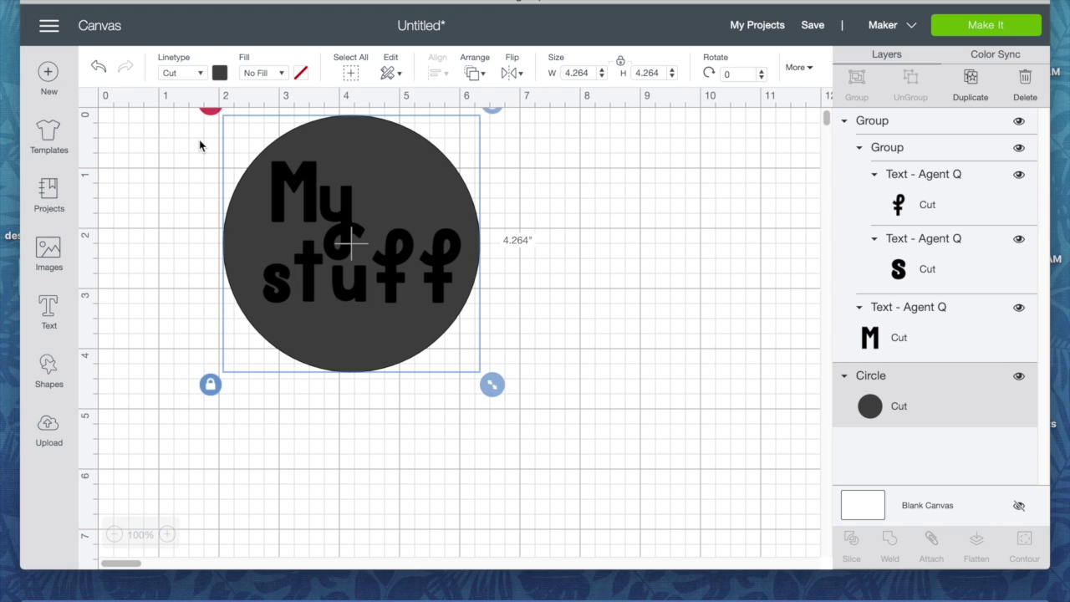
pyautogui.click(167, 146)
pyautogui.moveTo(357, 184); pyautogui.dragTo(375, 207)
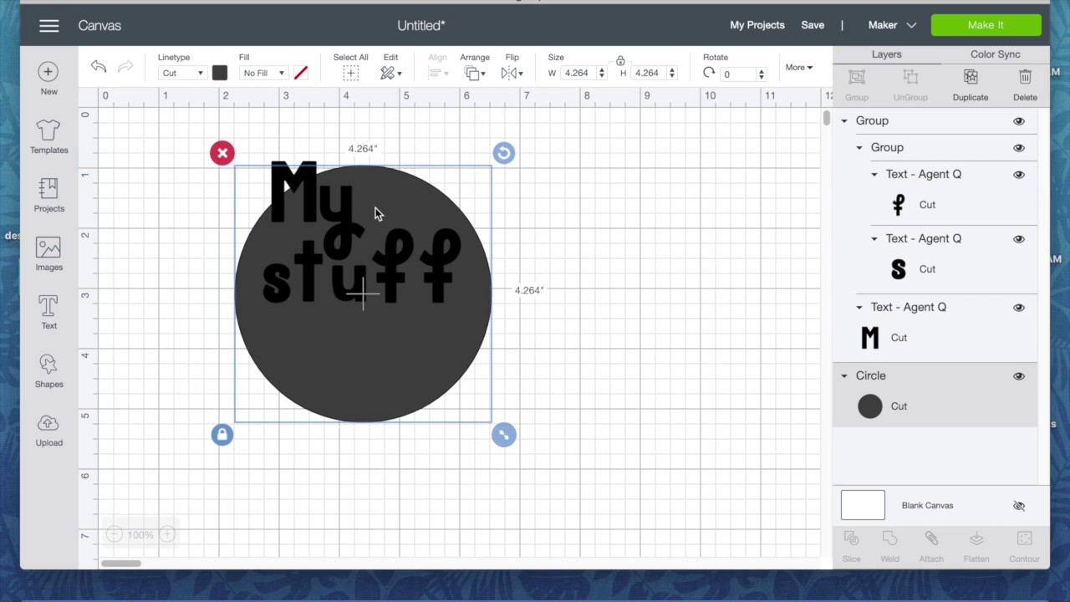
pyautogui.click(191, 229)
# Step: Center the text group and the circle on each other horizontally and vertically, and attach them
pyautogui.moveTo(181, 123); pyautogui.dragTo(554, 482)
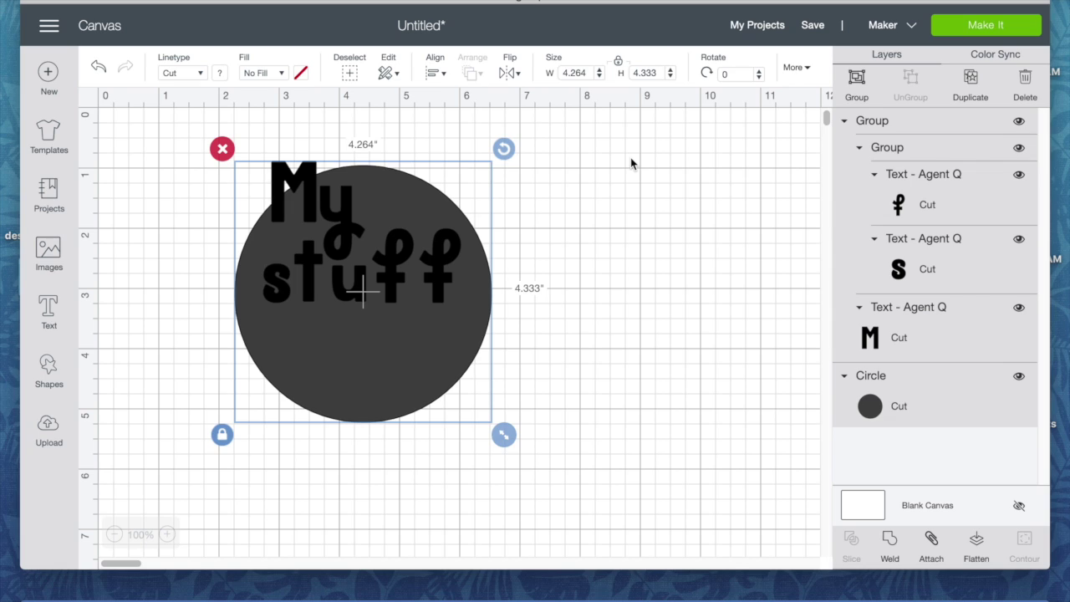
pyautogui.click(439, 76)
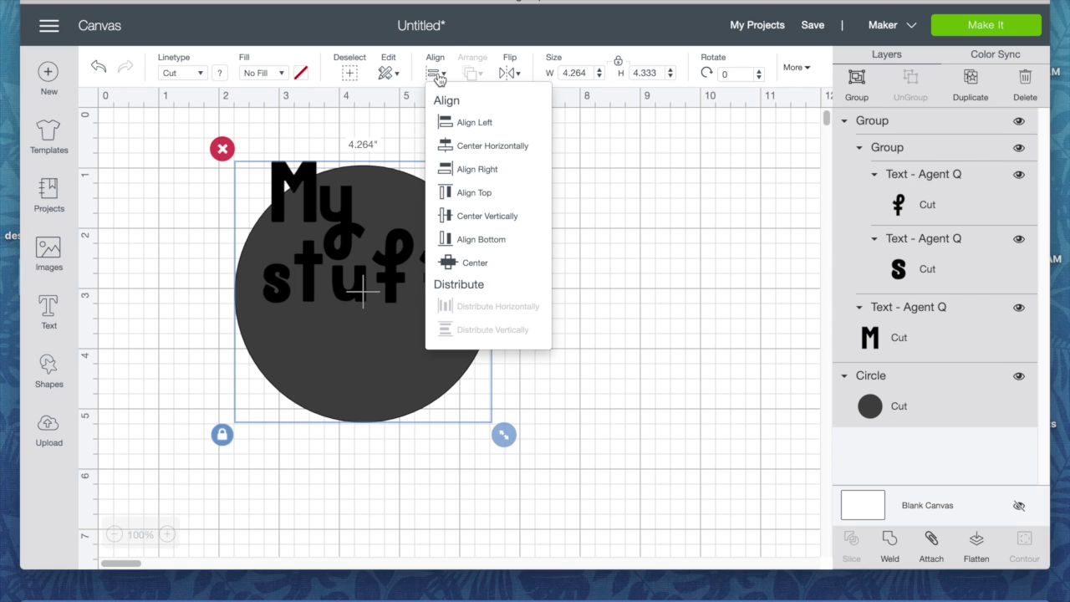
pyautogui.click(482, 147)
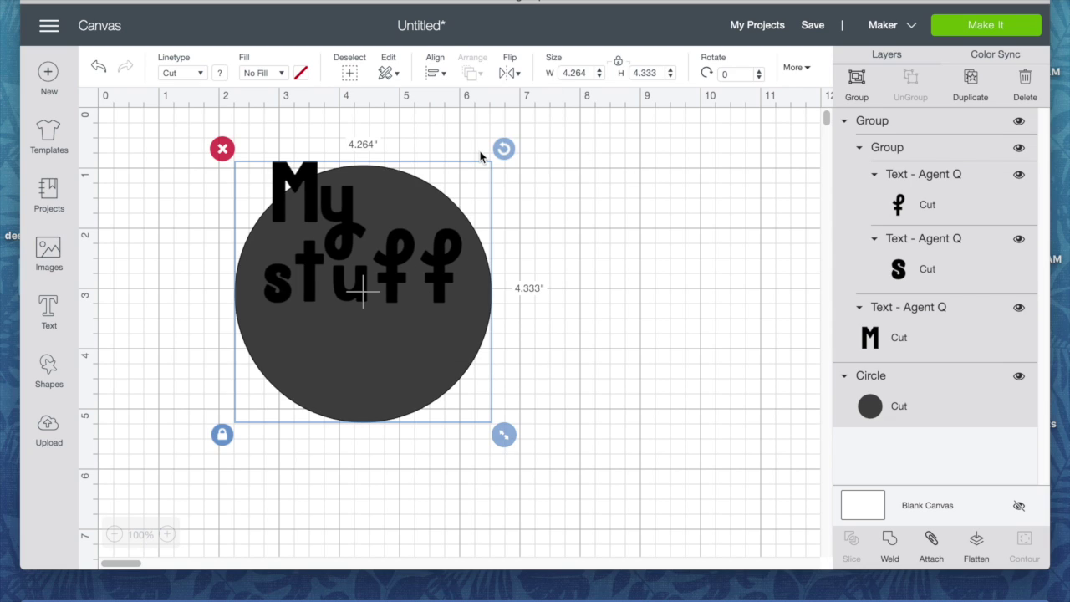
pyautogui.click(435, 76)
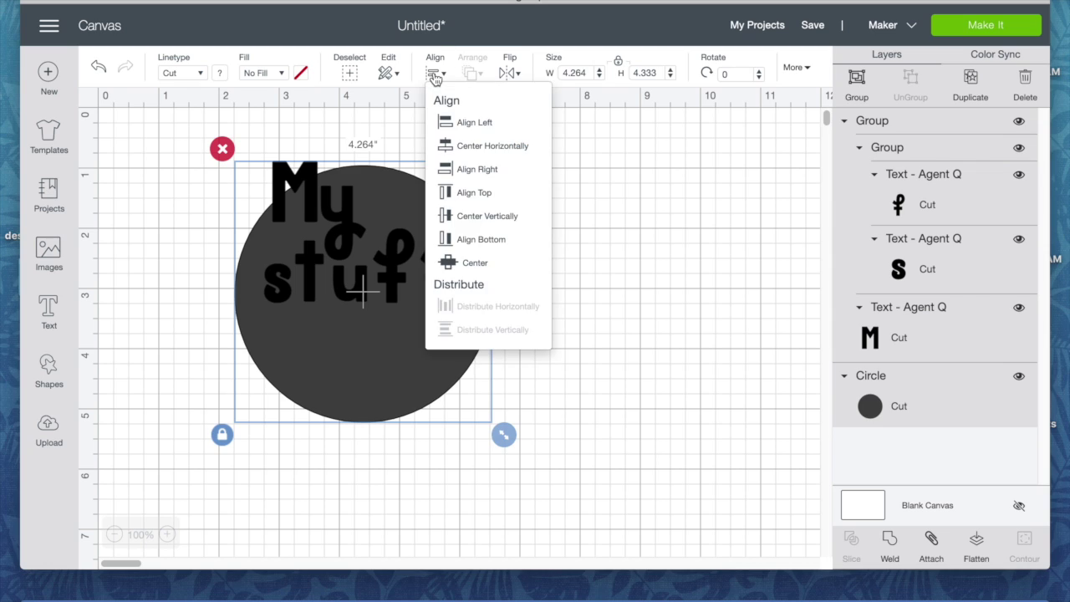
pyautogui.click(469, 219)
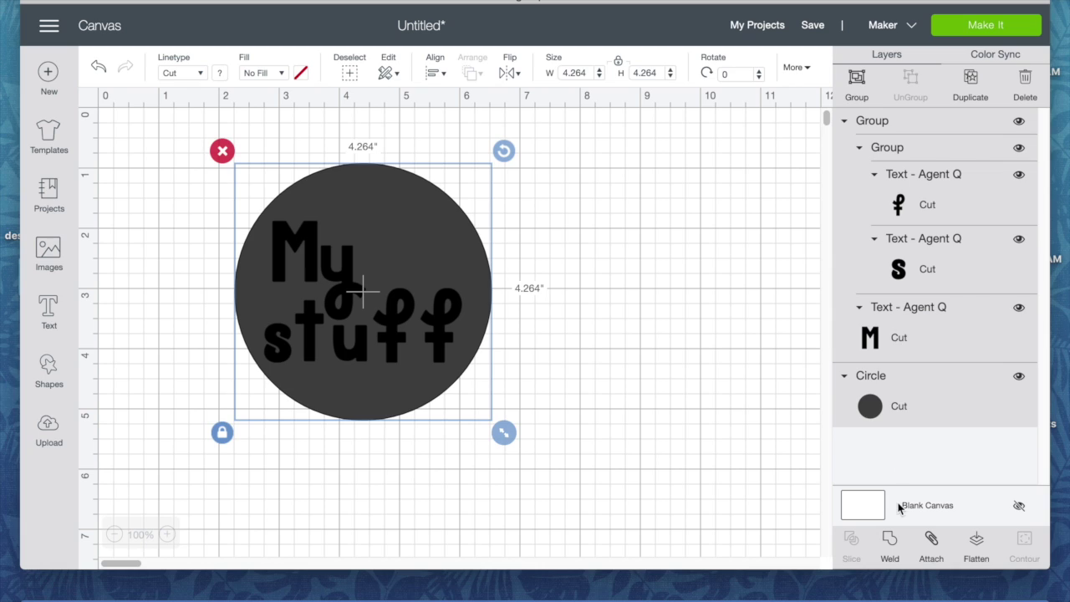
pyautogui.click(932, 542)
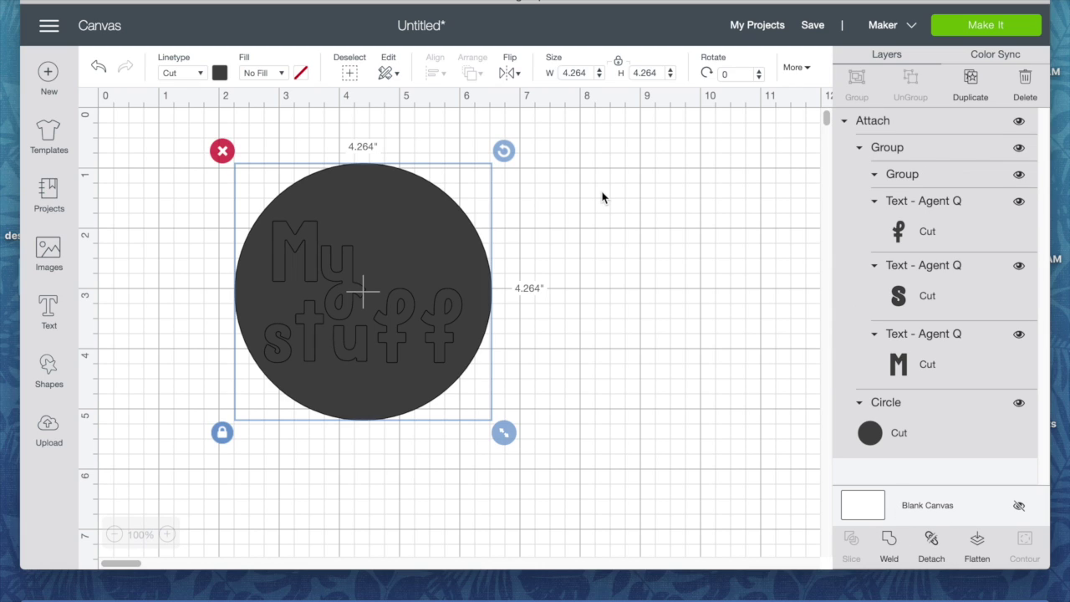